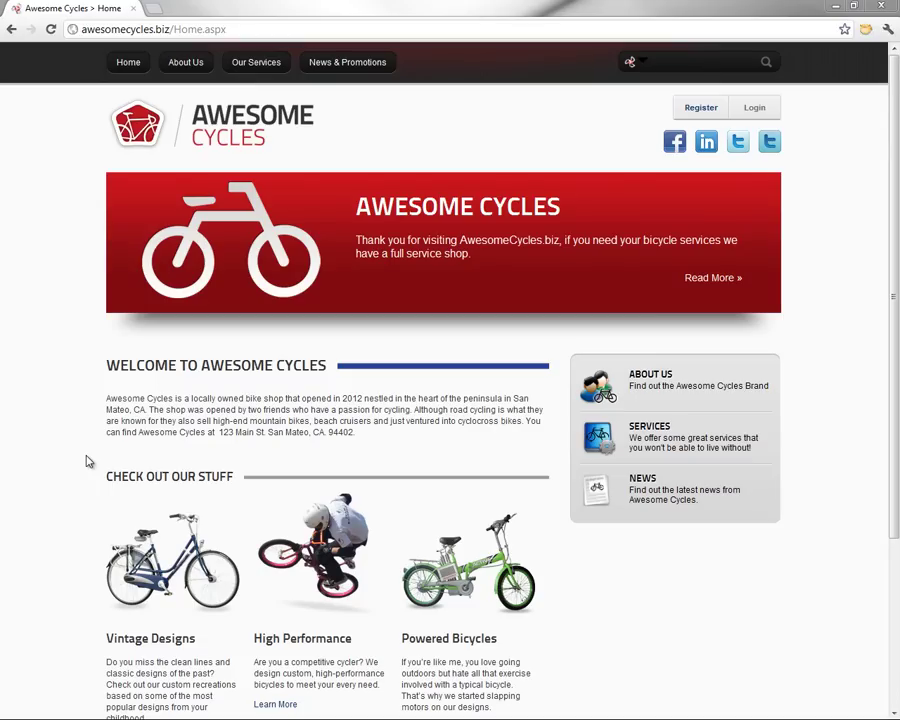
Open the login page and enter the administrator's username and password
{"action": "left_click", "coordinate": [759, 113]}
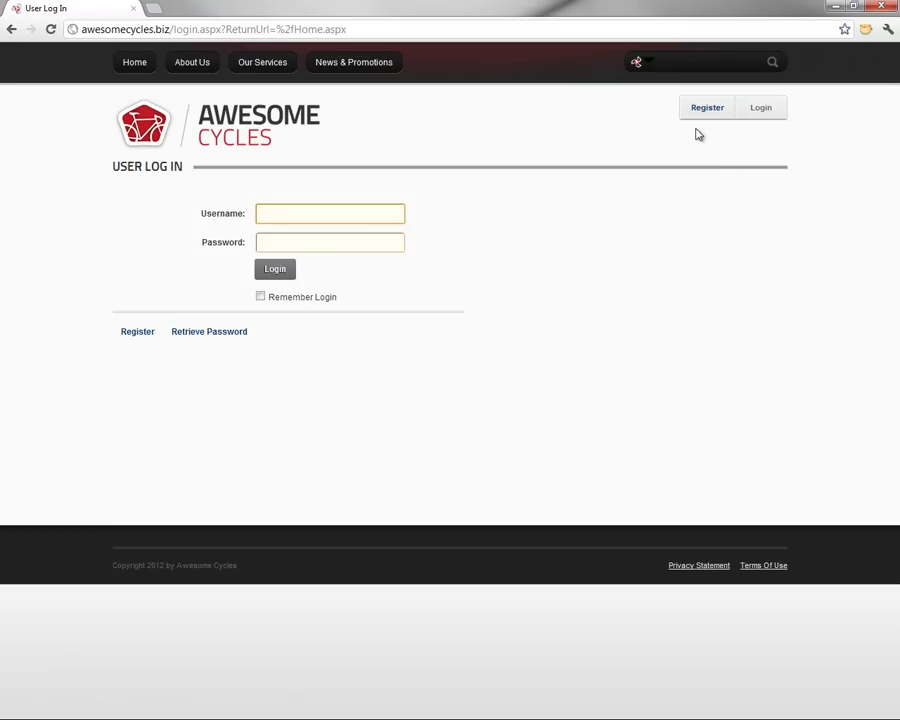
{"action": "type", "text": "admin"}
{"action": "key", "text": "Tab"}
{"action": "type", "text": "p"}
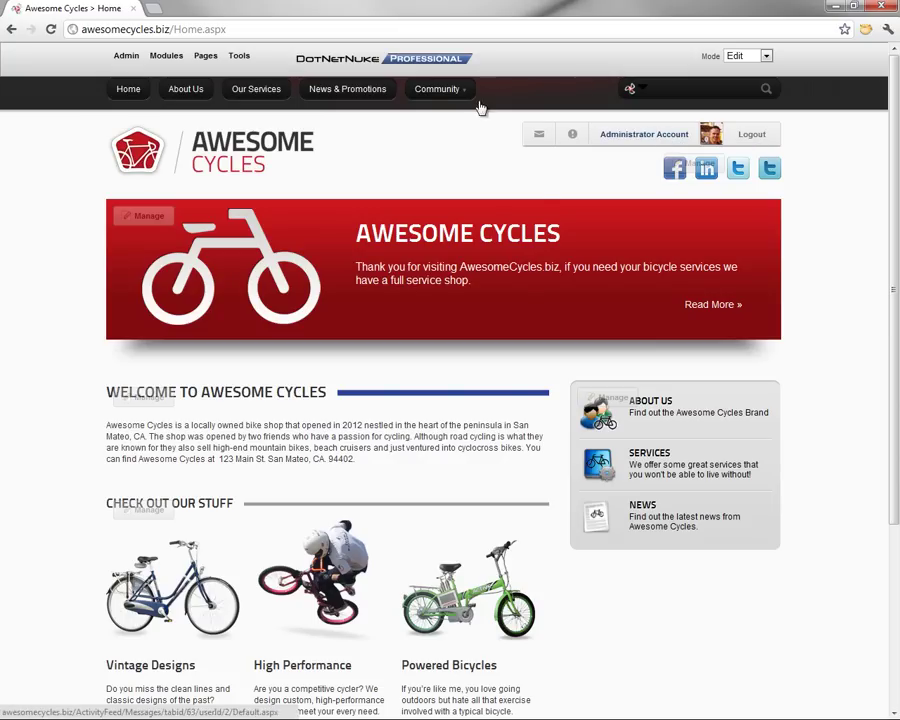
Open the Community page from the menu and look over its Journal and Member Directory
{"action": "mouse_move", "coordinate": [428, 91]}
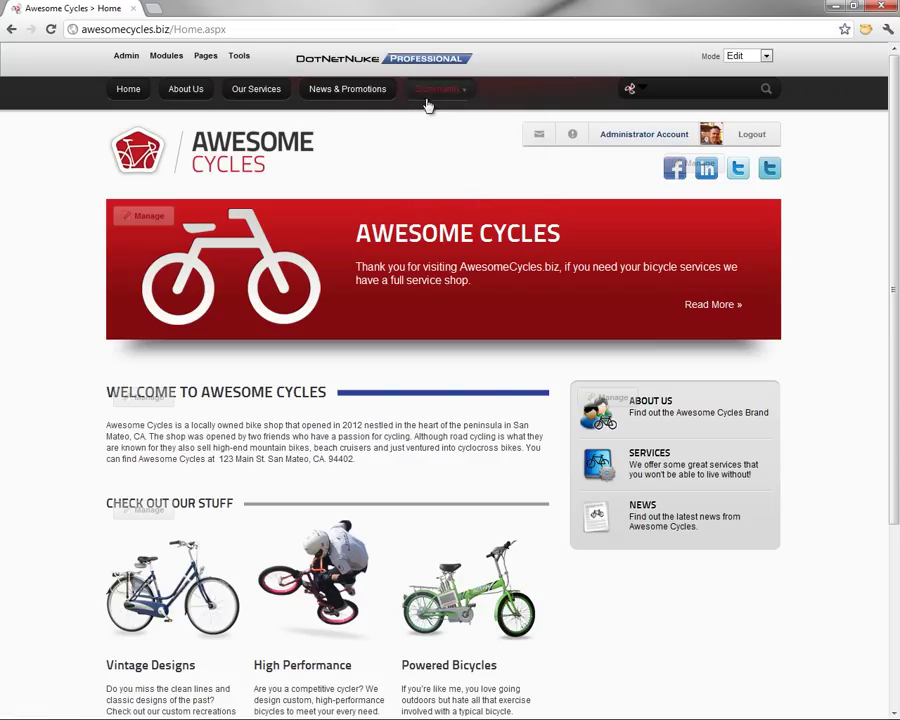
{"action": "left_click", "coordinate": [427, 92]}
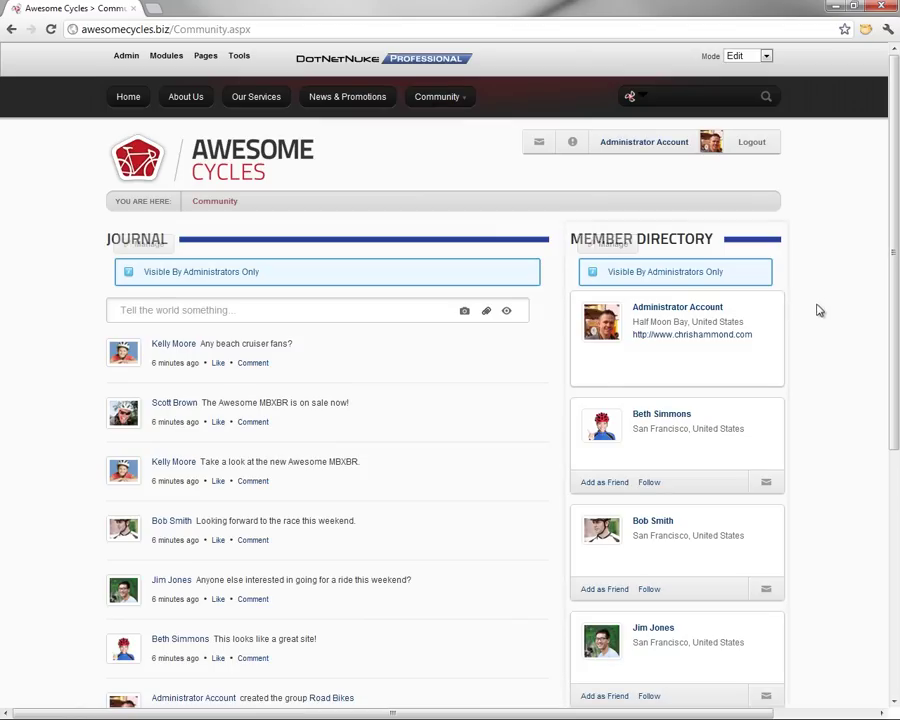
{"action": "scroll", "coordinate": [815, 309], "scroll_direction": "down", "scroll_amount": 1}
{"action": "scroll", "coordinate": [815, 318], "scroll_direction": "up", "scroll_amount": 1}
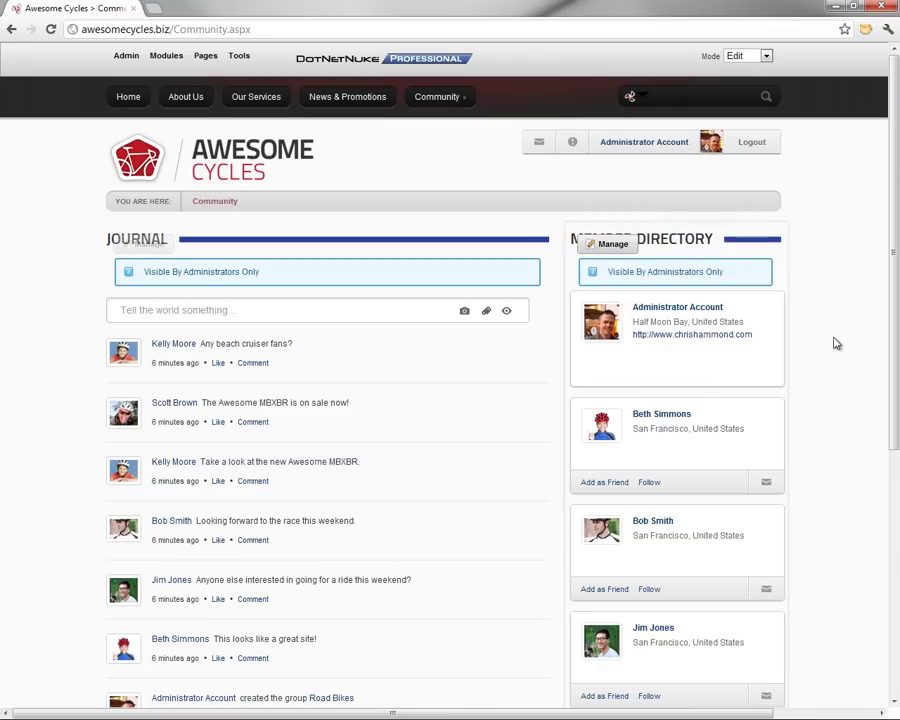
{"action": "mouse_move", "coordinate": [456, 102]}
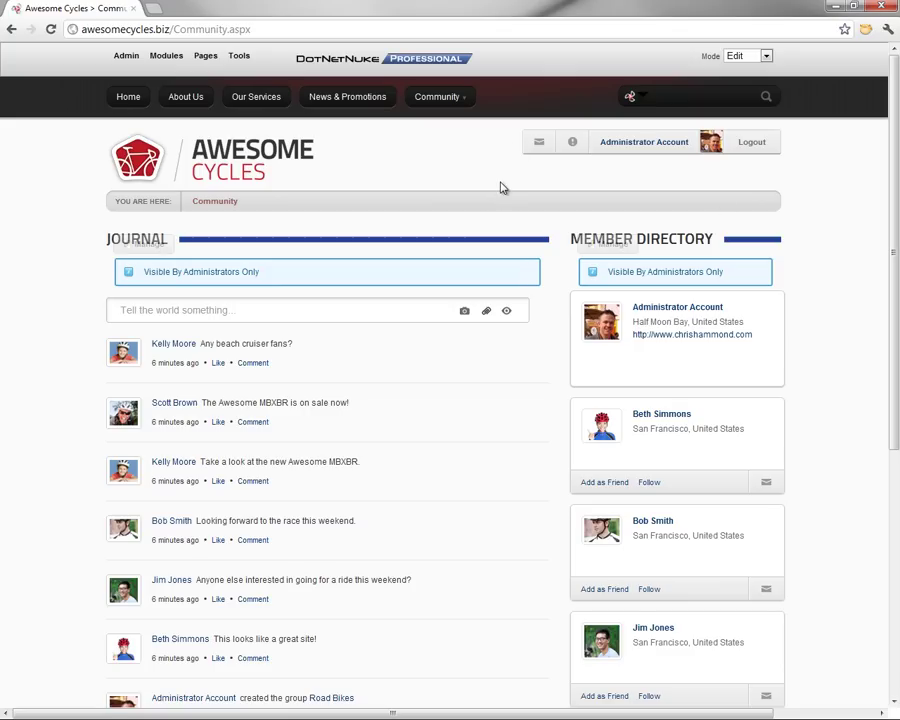
Add a page named Members with no template, placed as a child of Community
{"action": "mouse_move", "coordinate": [207, 63]}
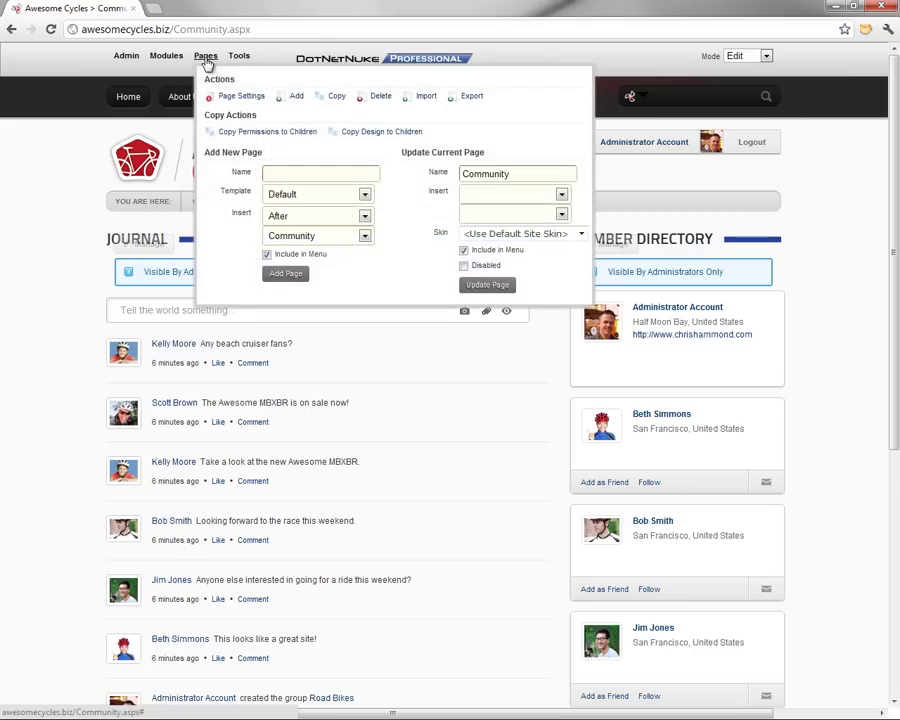
{"action": "left_click", "coordinate": [300, 171]}
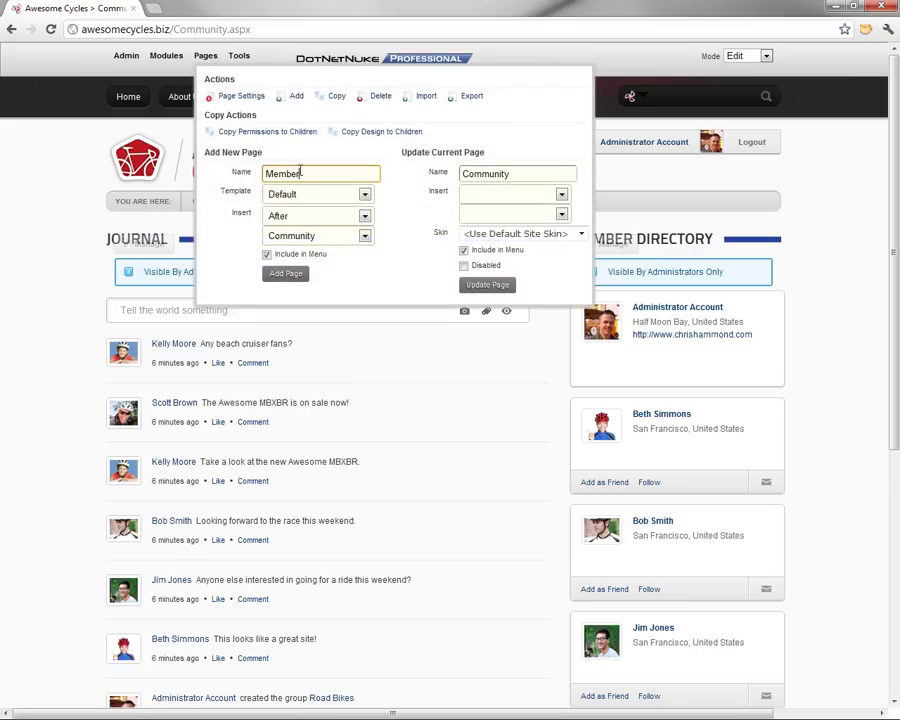
{"action": "left_click", "coordinate": [297, 195]}
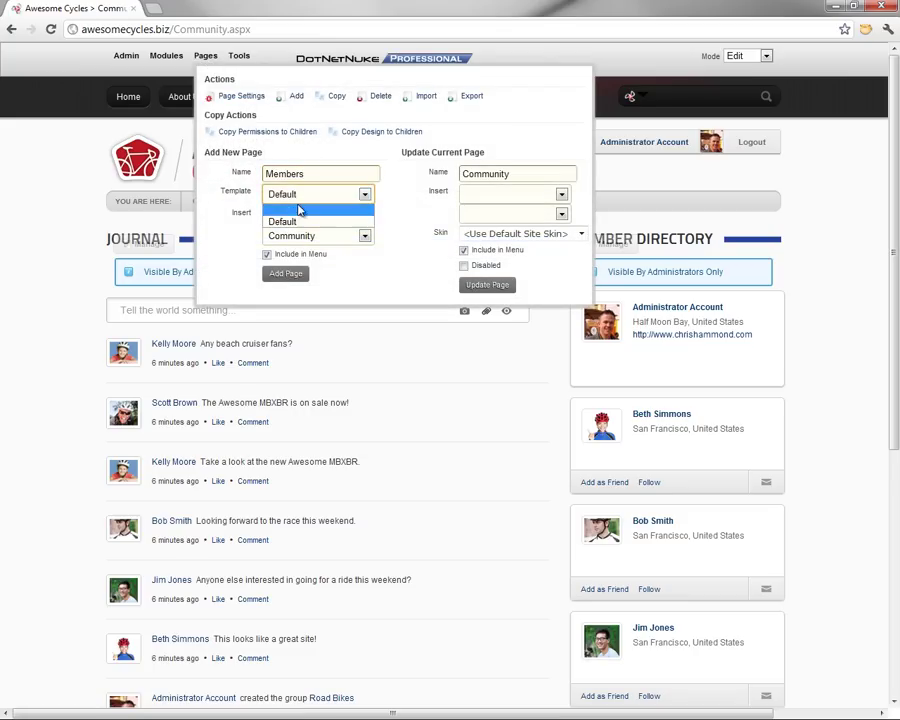
{"action": "left_click", "coordinate": [298, 205]}
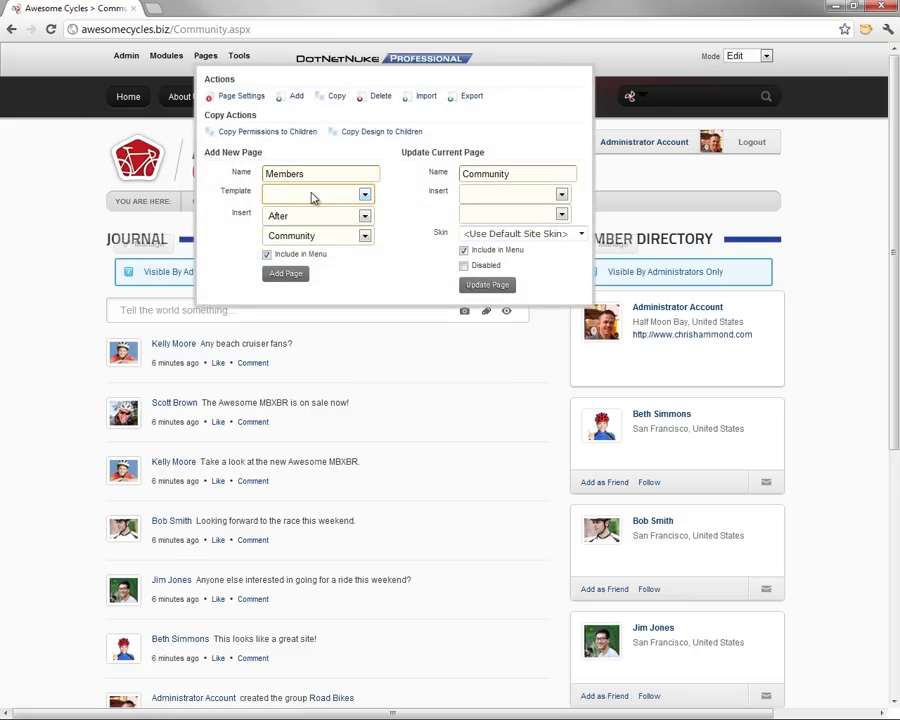
{"action": "left_click", "coordinate": [345, 216]}
{"action": "left_click", "coordinate": [298, 251]}
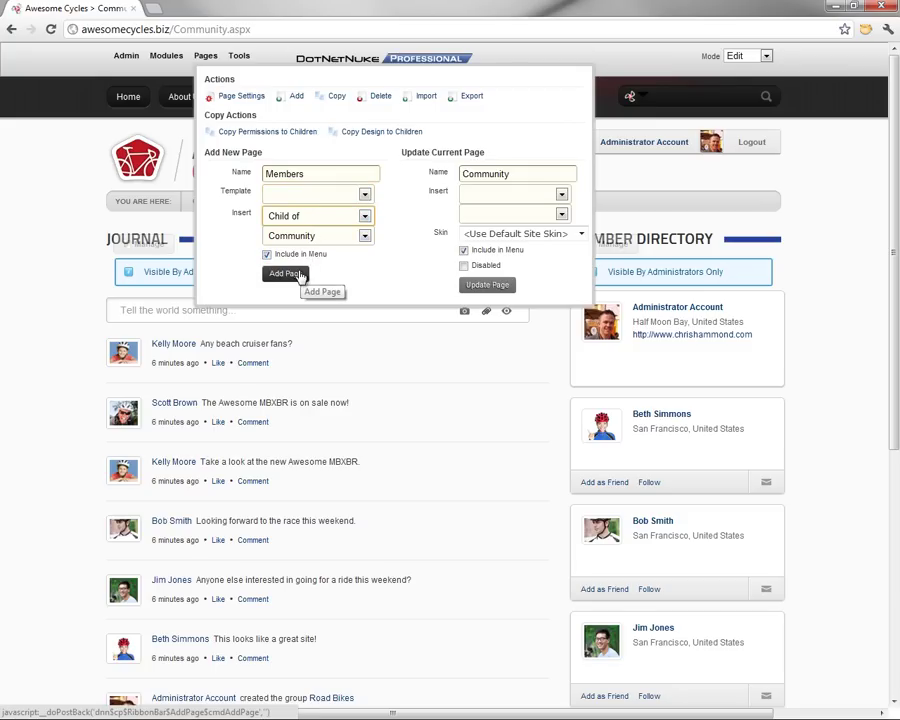
{"action": "left_click", "coordinate": [297, 273]}
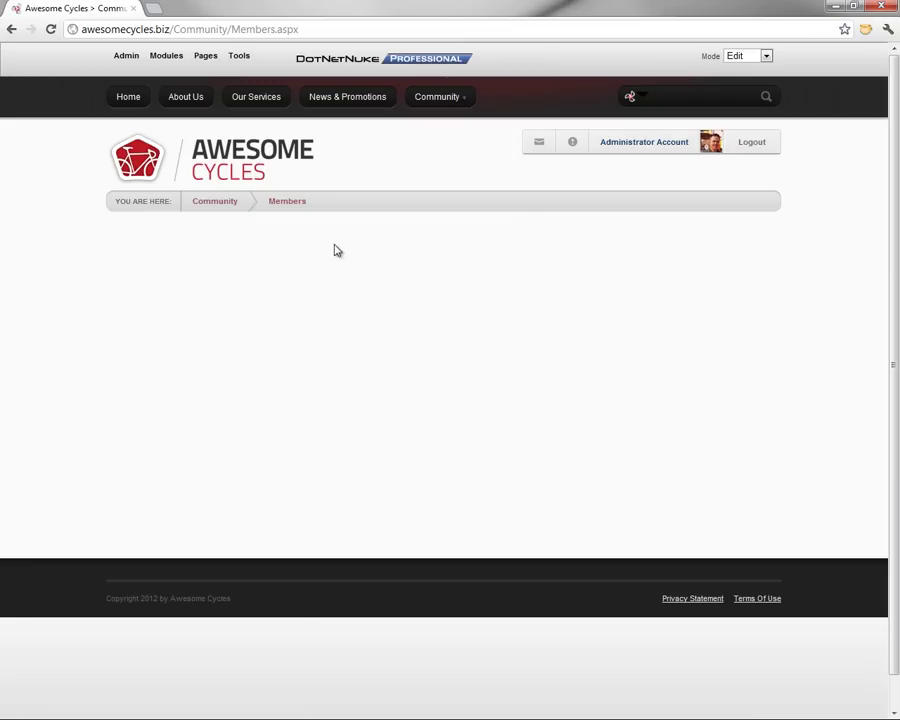
Add the Member Directory module, listed under All Categories, to the Members page
{"action": "left_click", "coordinate": [160, 57]}
{"action": "left_click", "coordinate": [253, 136]}
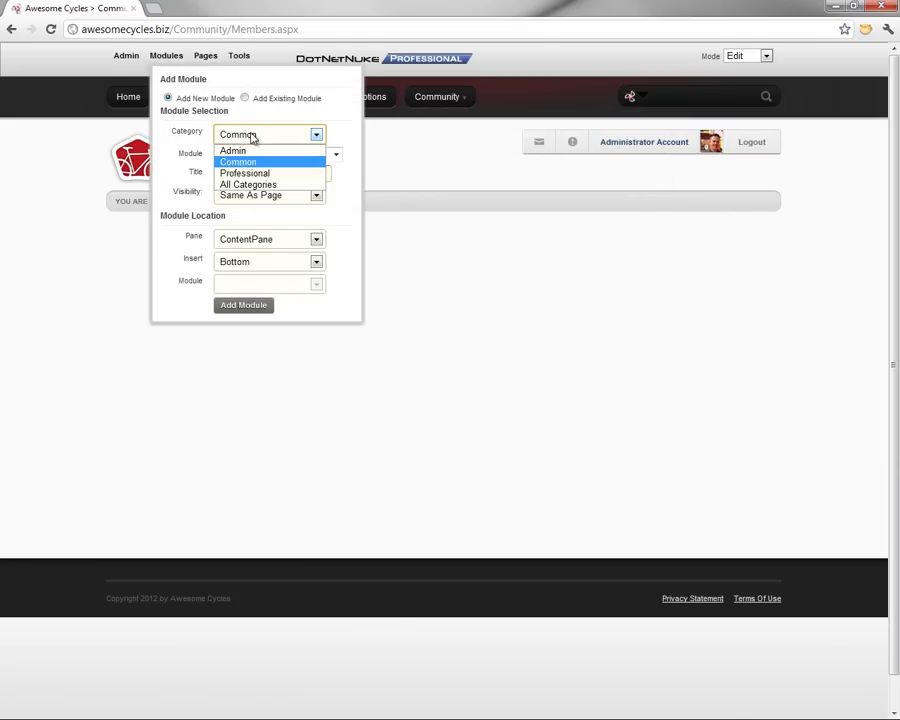
{"action": "left_click", "coordinate": [262, 183]}
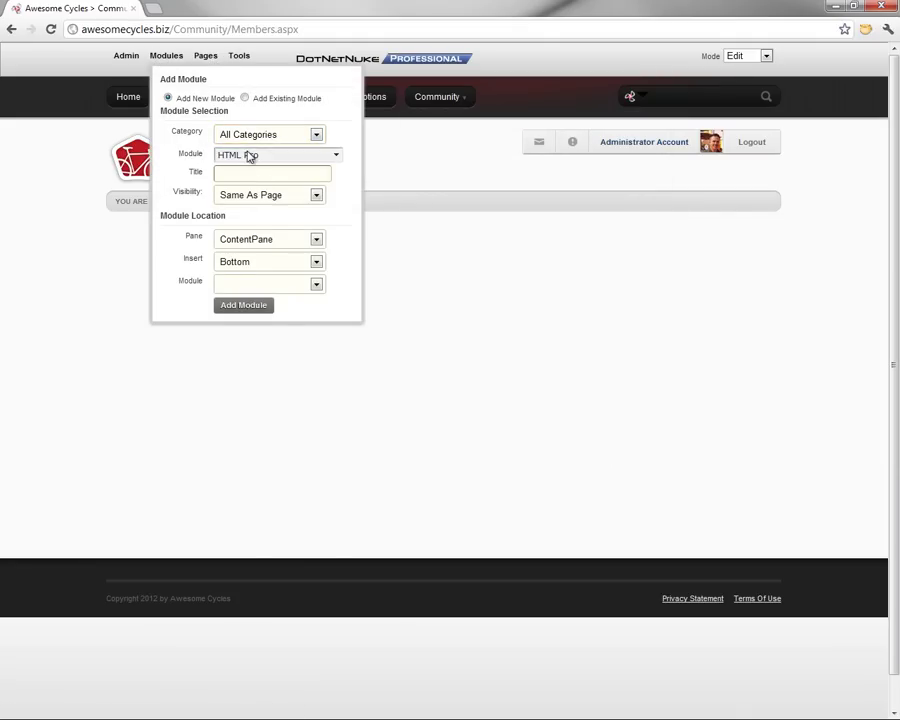
{"action": "left_click", "coordinate": [249, 154]}
{"action": "left_click", "coordinate": [267, 287]}
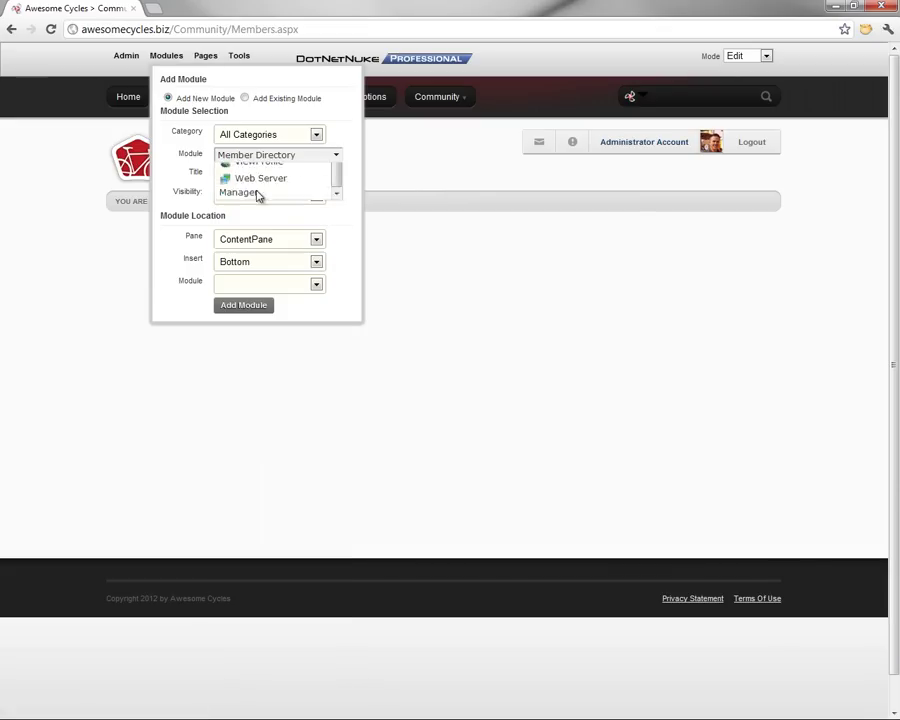
{"action": "left_click", "coordinate": [244, 307]}
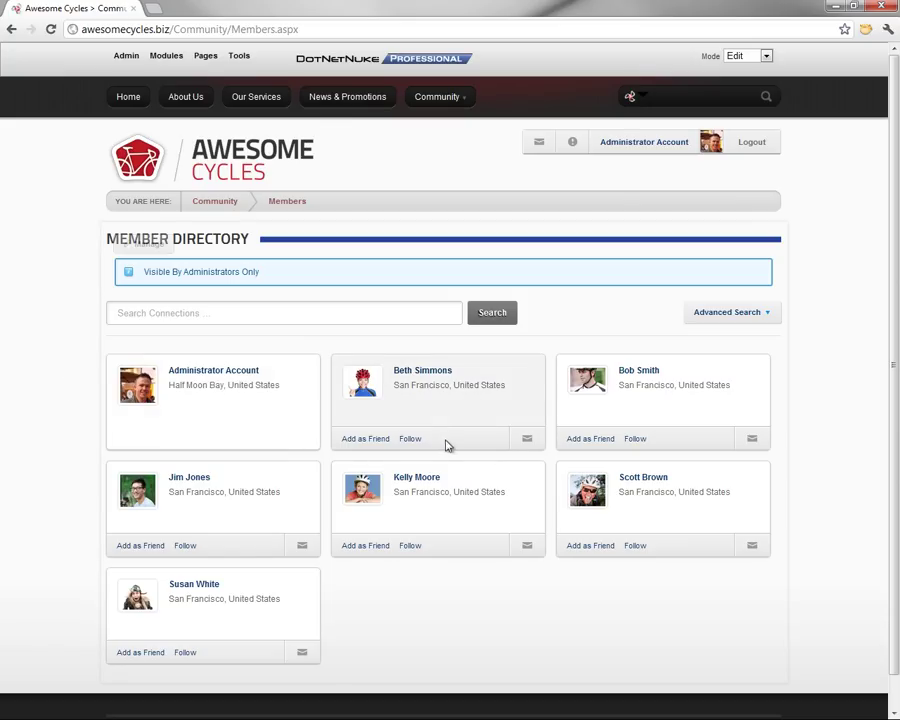
Show the Member Directory module's Manage menu with its Admin and Move actions
{"action": "mouse_move", "coordinate": [279, 413]}
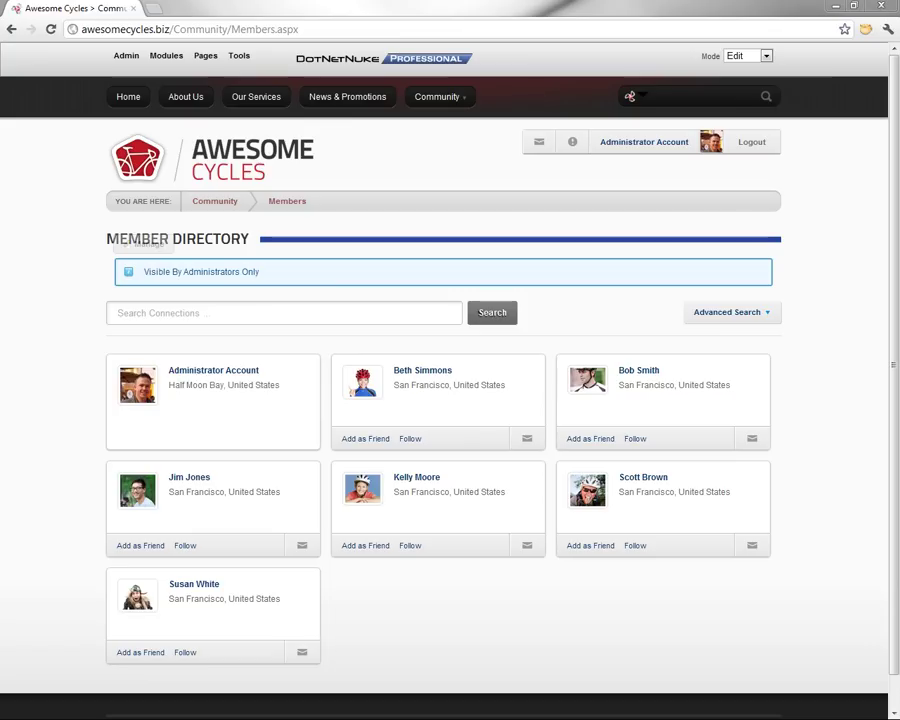
{"action": "mouse_move", "coordinate": [154, 250]}
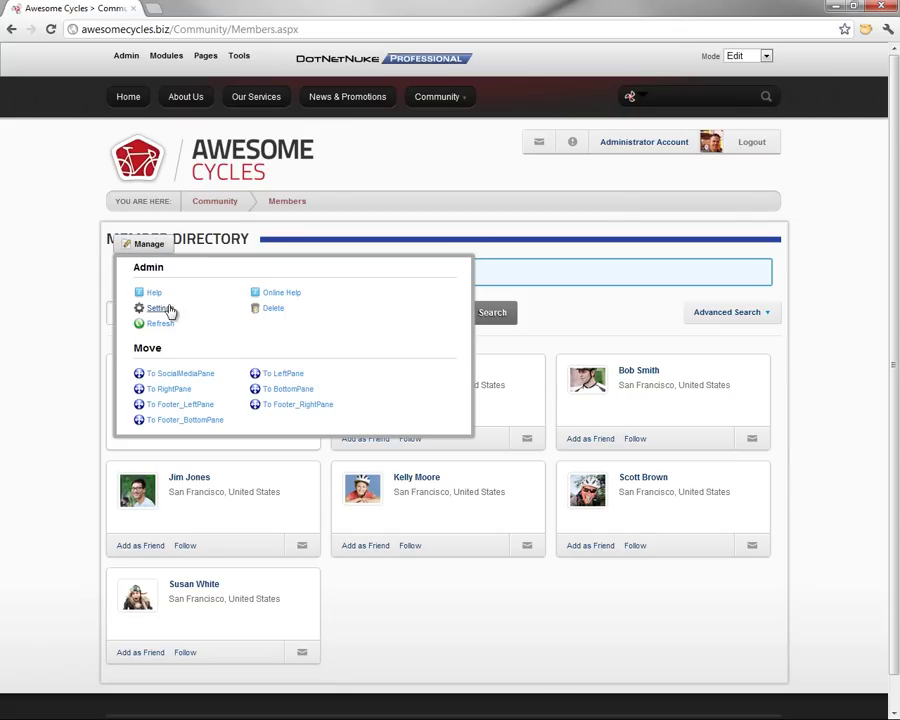
In the module settings, paste the mdWebsite line after mdLocation in the Item Template
{"action": "left_click", "coordinate": [168, 311]}
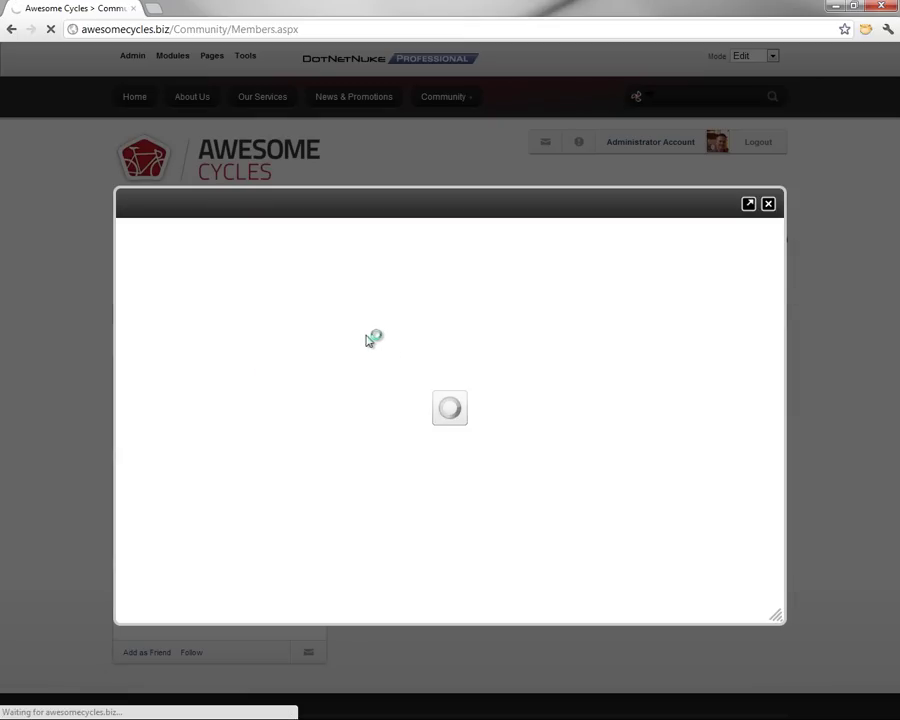
{"action": "left_click", "coordinate": [417, 257]}
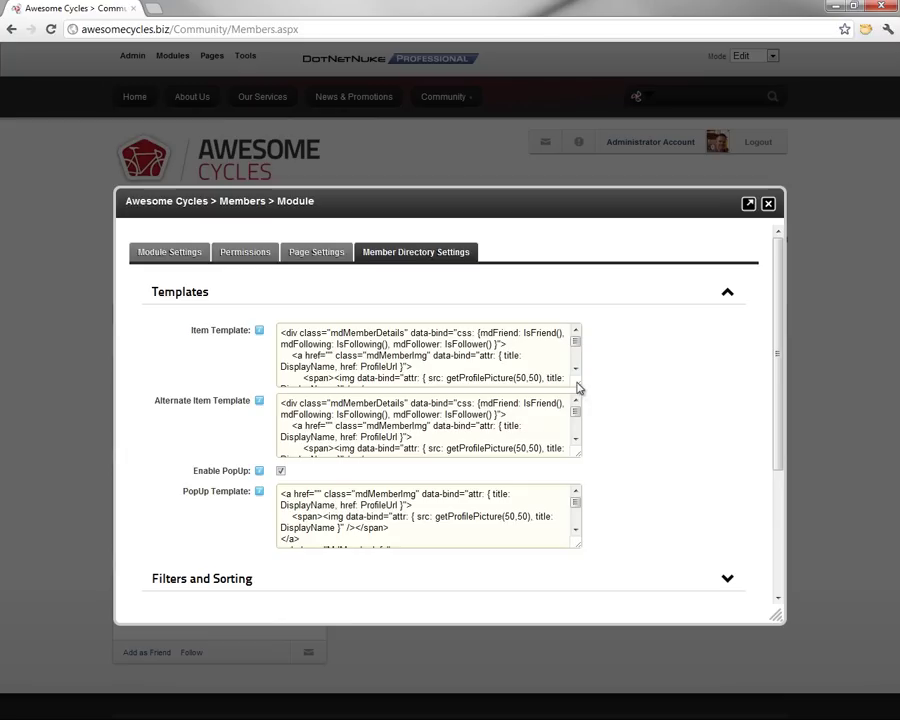
{"action": "left_click_drag", "start_coordinate": [577, 388], "coordinate": [664, 542]}
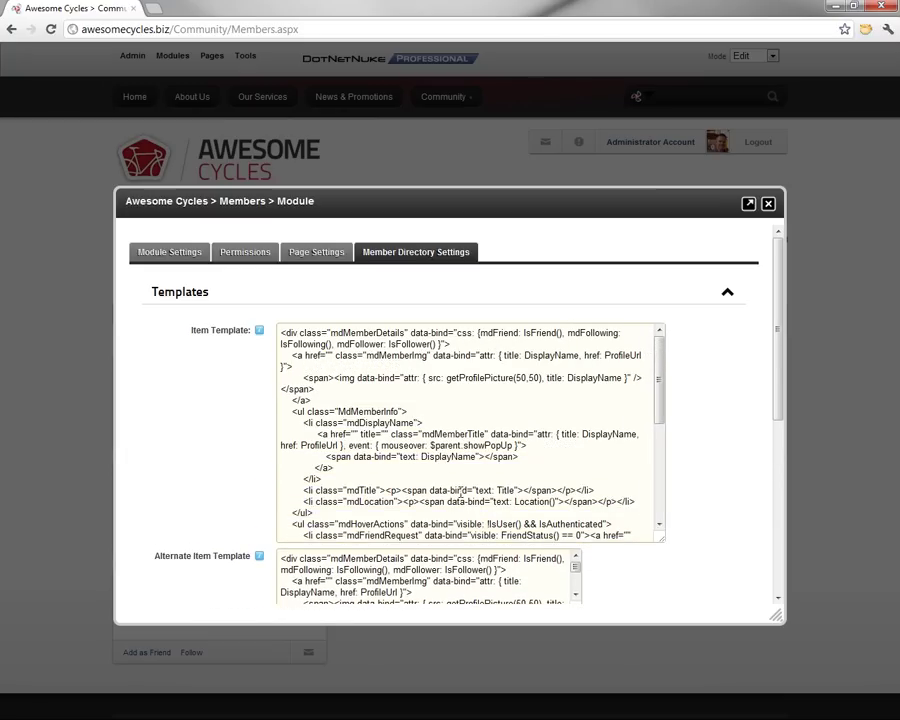
{"action": "left_click", "coordinate": [346, 492]}
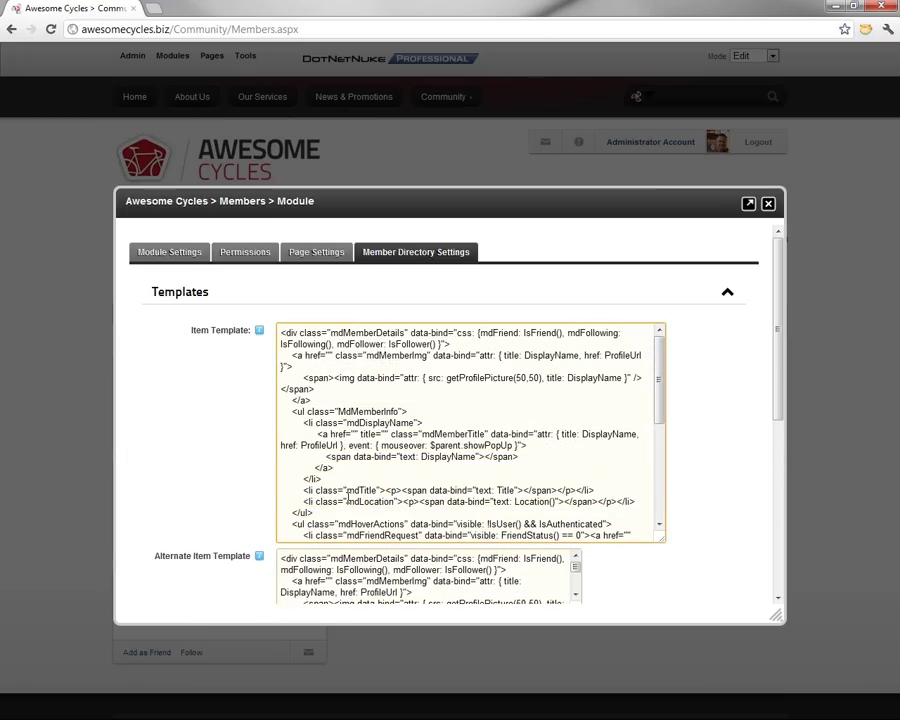
{"action": "key", "text": "Return"}
{"action": "type", "text": "<li class=\"mdWebsite\"><p>     <a href=\"\" data-bind=\"attr: { title: Website(), href: Website() }\"><span data-bind=\"text: Website()\"></span></a></p></li>"}
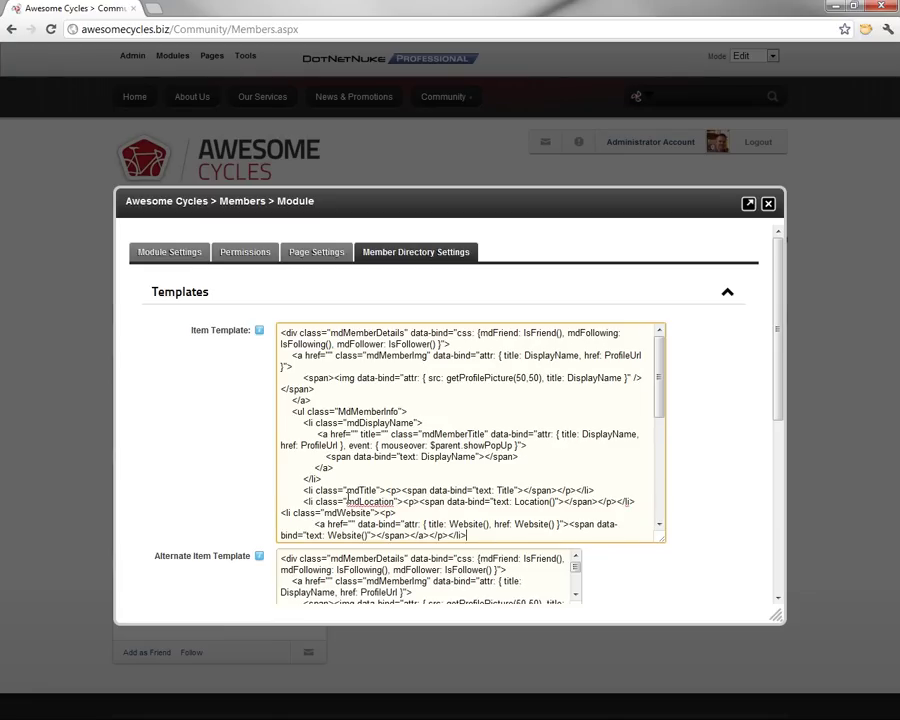
{"action": "double_click", "coordinate": [349, 511]}
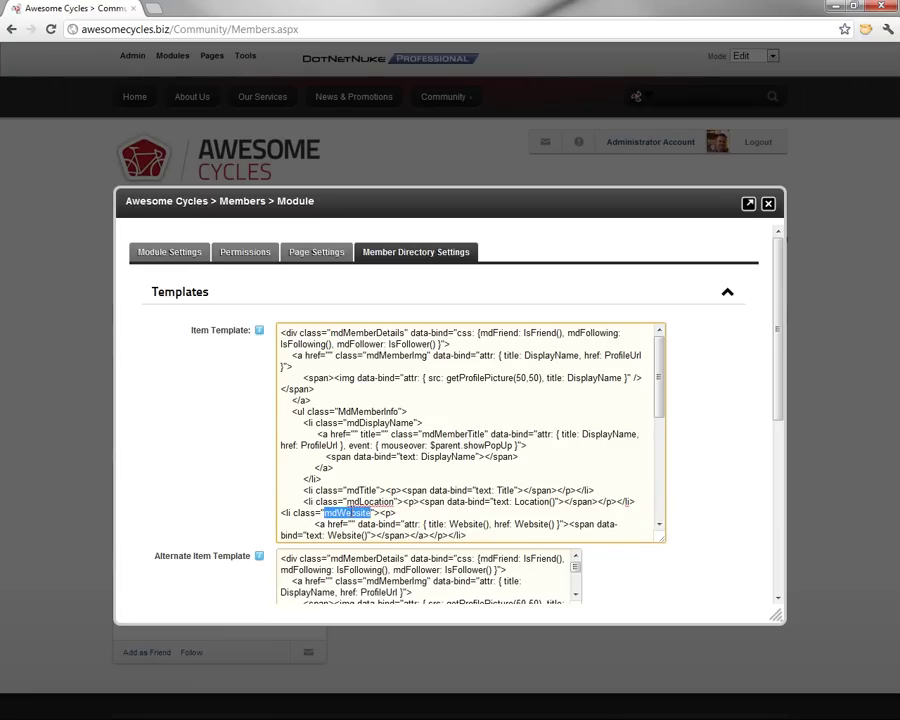
{"action": "left_click", "coordinate": [283, 514]}
Paste the same mdWebsite line after mdLocation in the Alternate Item Template
{"action": "scroll", "coordinate": [690, 435], "scroll_direction": "down", "scroll_amount": 3}
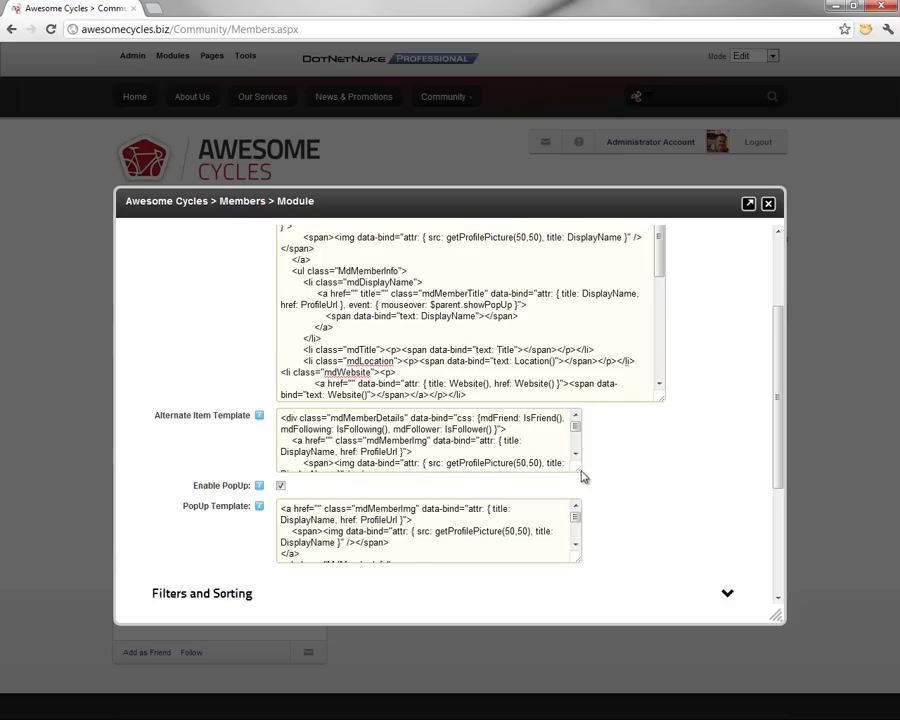
{"action": "left_click_drag", "start_coordinate": [581, 473], "coordinate": [677, 612]}
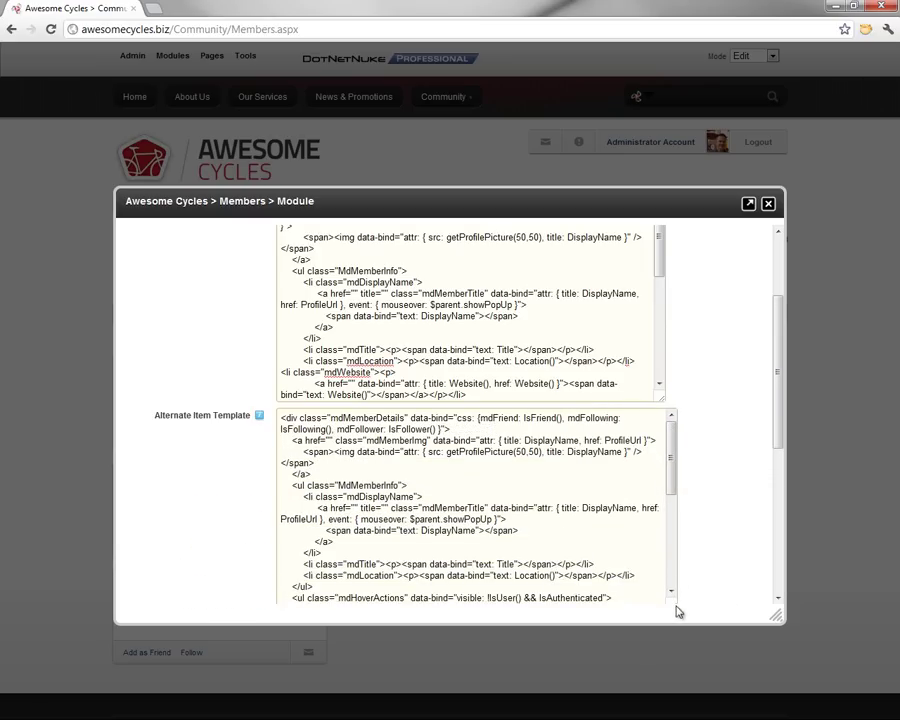
{"action": "left_click", "coordinate": [343, 582]}
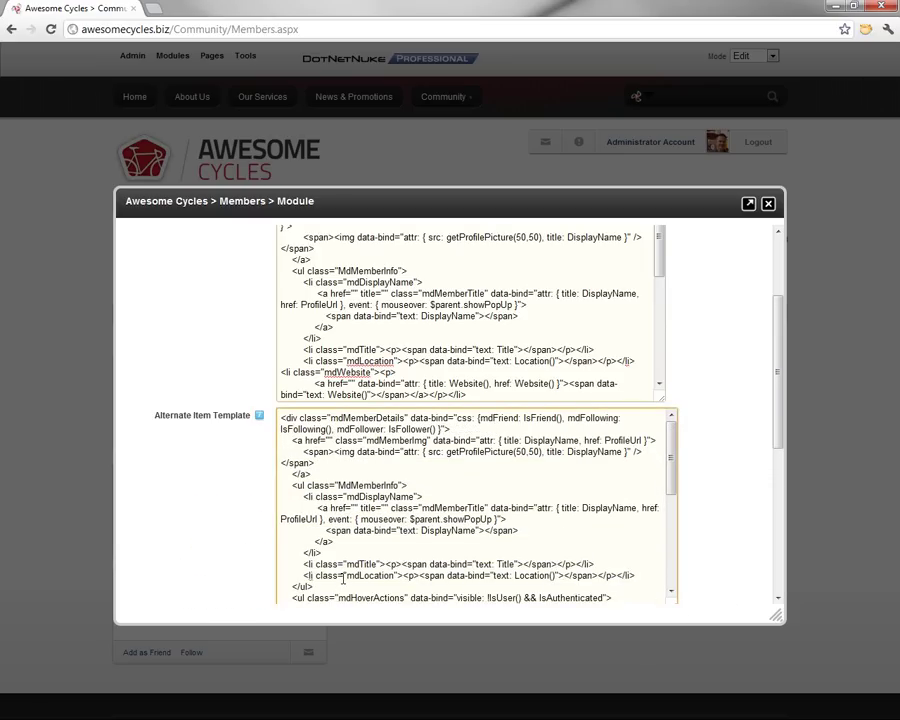
{"action": "type", "text": "<li class=\"mdWebsite\"><p>     <a href=\"\" data-bind=\"attr: { title: Website(), href: Website() }\"><span data-bind=\"text: Website()\"></span></a></p></li>"}
{"action": "scroll", "coordinate": [378, 518], "scroll_direction": "down", "scroll_amount": 3}
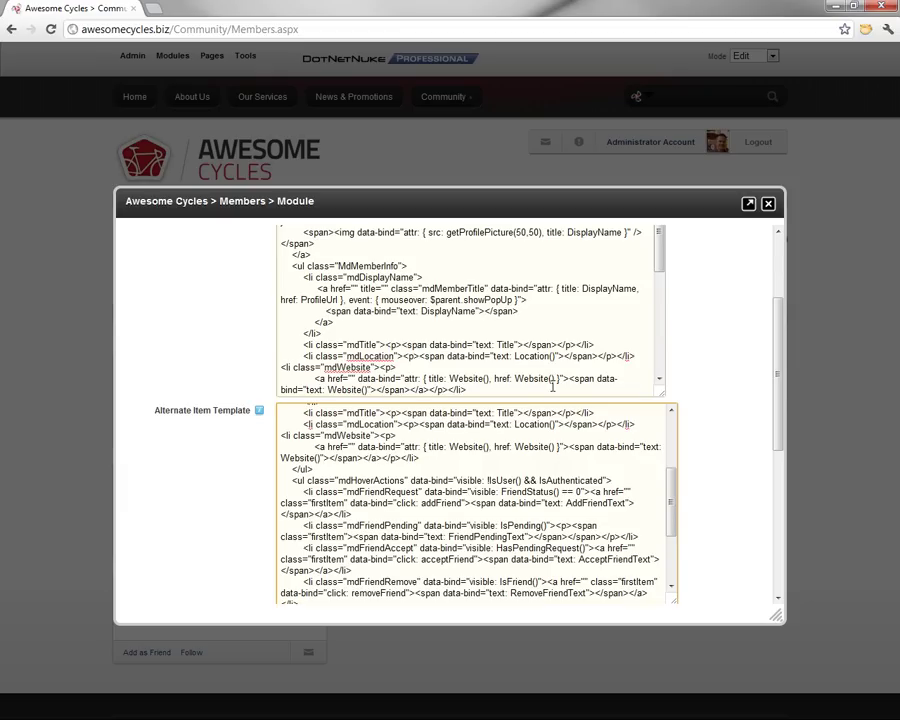
{"action": "scroll", "coordinate": [696, 390], "scroll_direction": "down", "scroll_amount": 4}
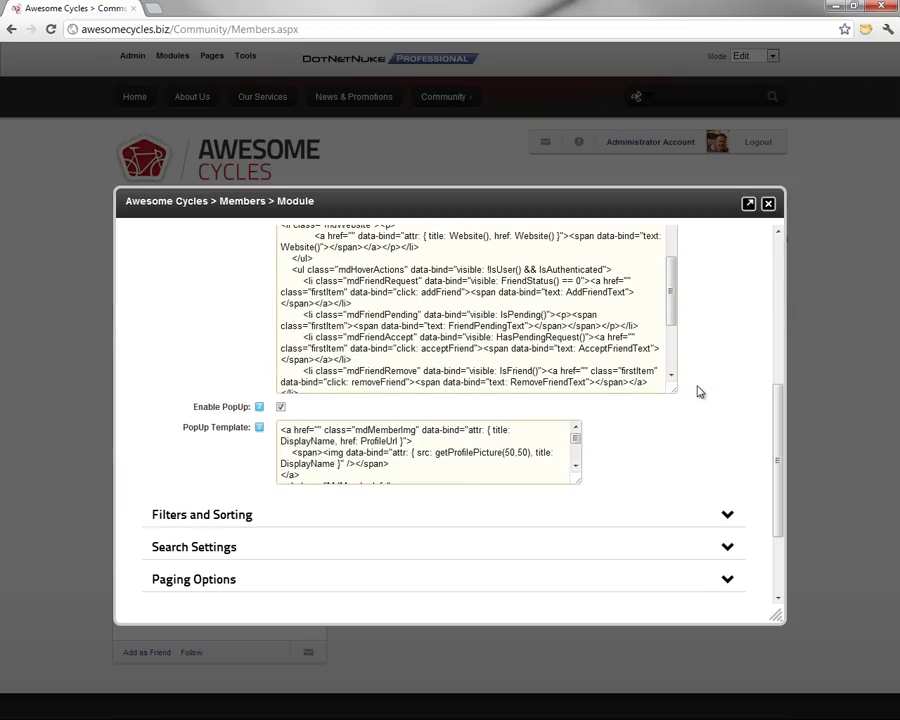
Review Filters and Sorting, Search Settings and Paging Options, then update the Member Directory settings
{"action": "scroll", "coordinate": [222, 530], "scroll_direction": "down", "scroll_amount": 2}
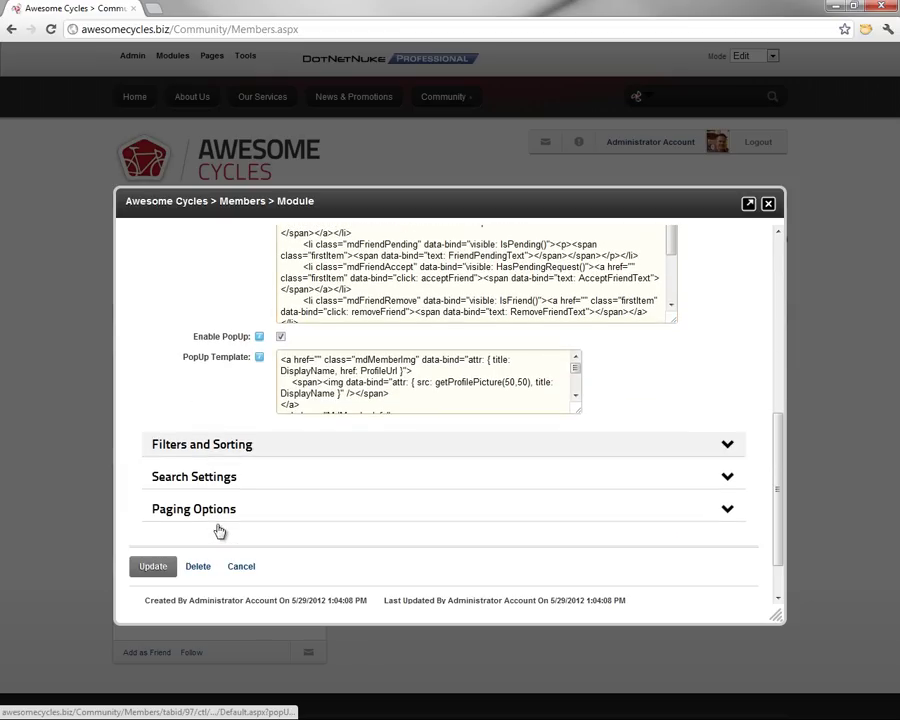
{"action": "left_click", "coordinate": [227, 452]}
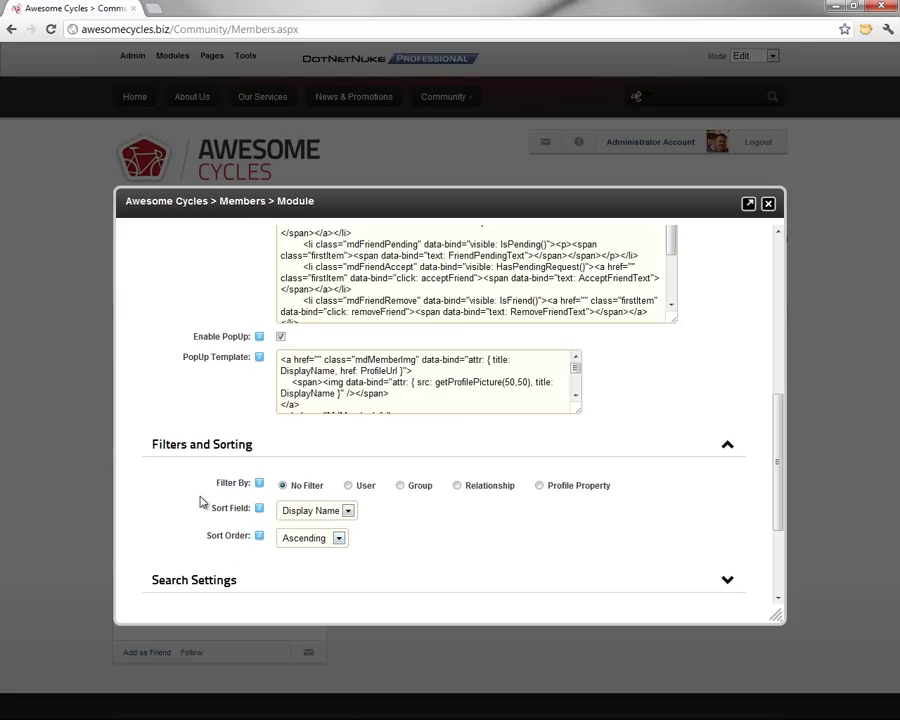
{"action": "scroll", "coordinate": [200, 502], "scroll_direction": "down", "scroll_amount": 3}
{"action": "left_click", "coordinate": [238, 428]}
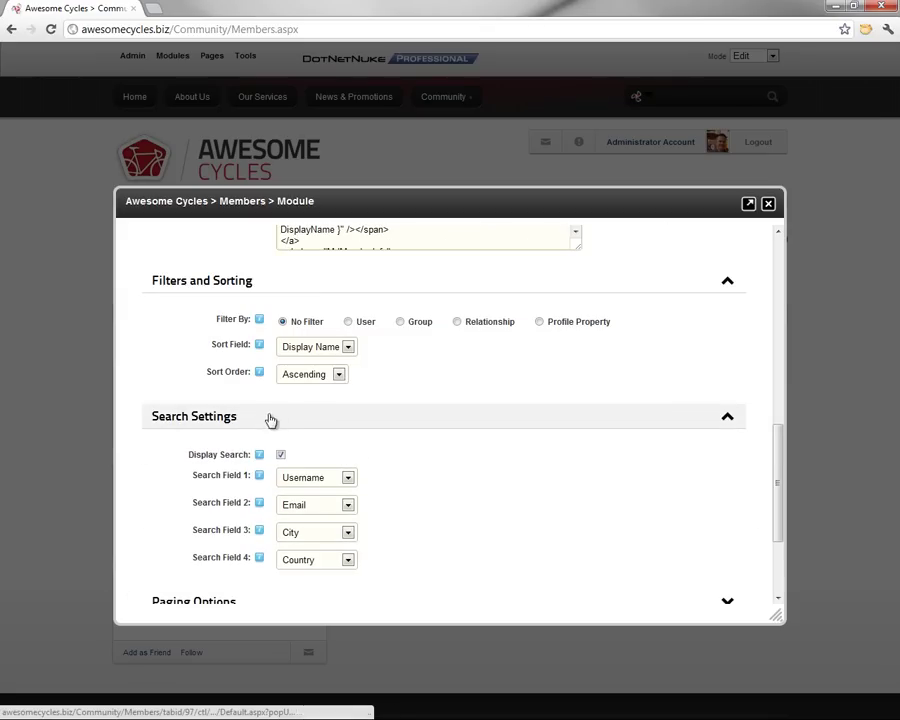
{"action": "scroll", "coordinate": [392, 434], "scroll_direction": "down", "scroll_amount": 3}
{"action": "left_click", "coordinate": [215, 453]}
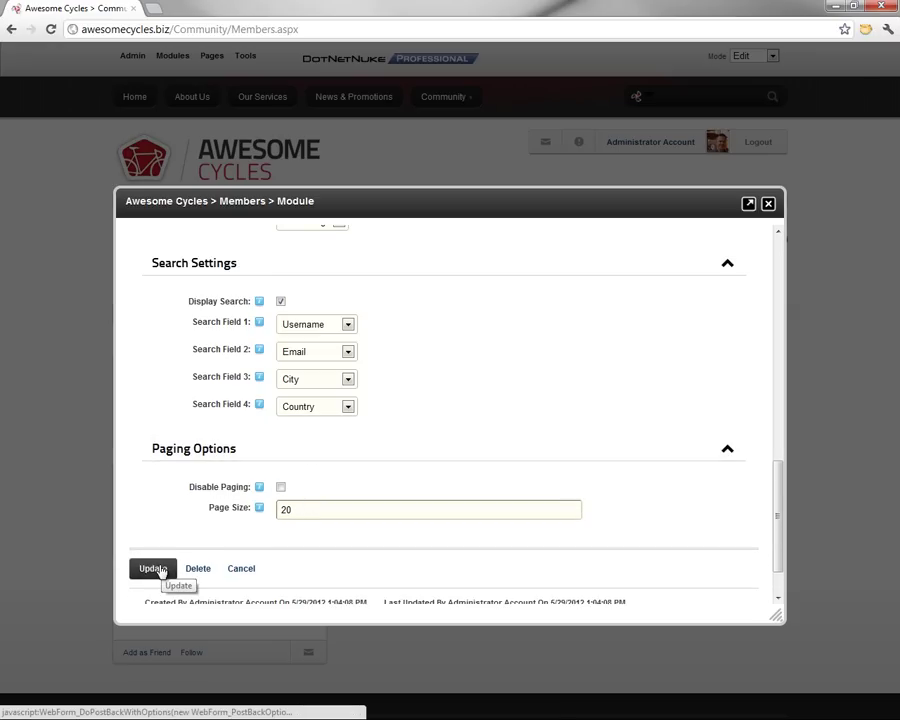
{"action": "left_click", "coordinate": [158, 568]}
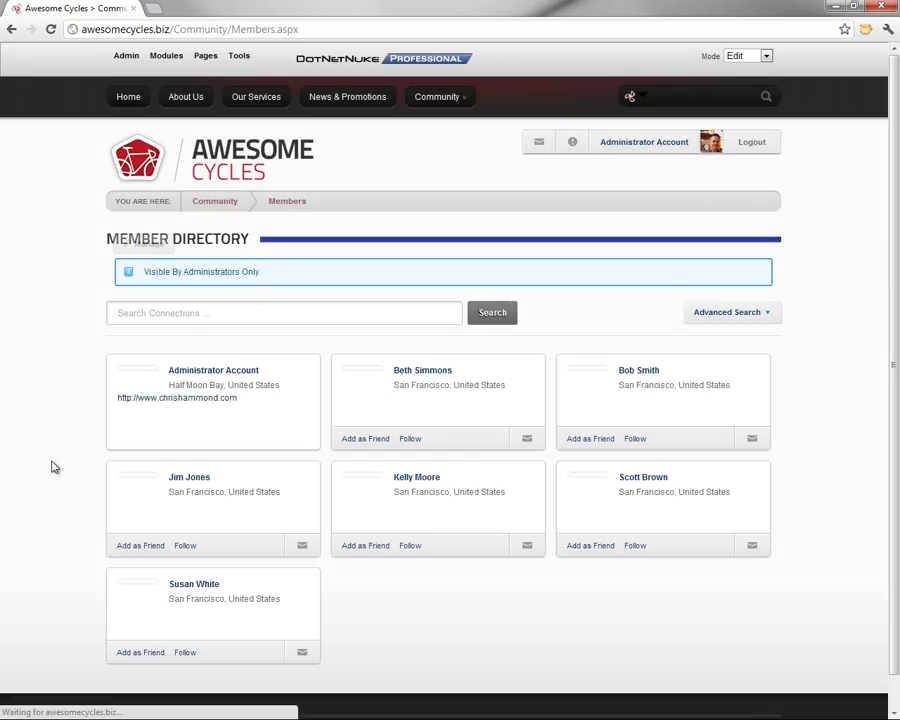
{"action": "scroll", "coordinate": [55, 465], "scroll_direction": "down", "scroll_amount": 1}
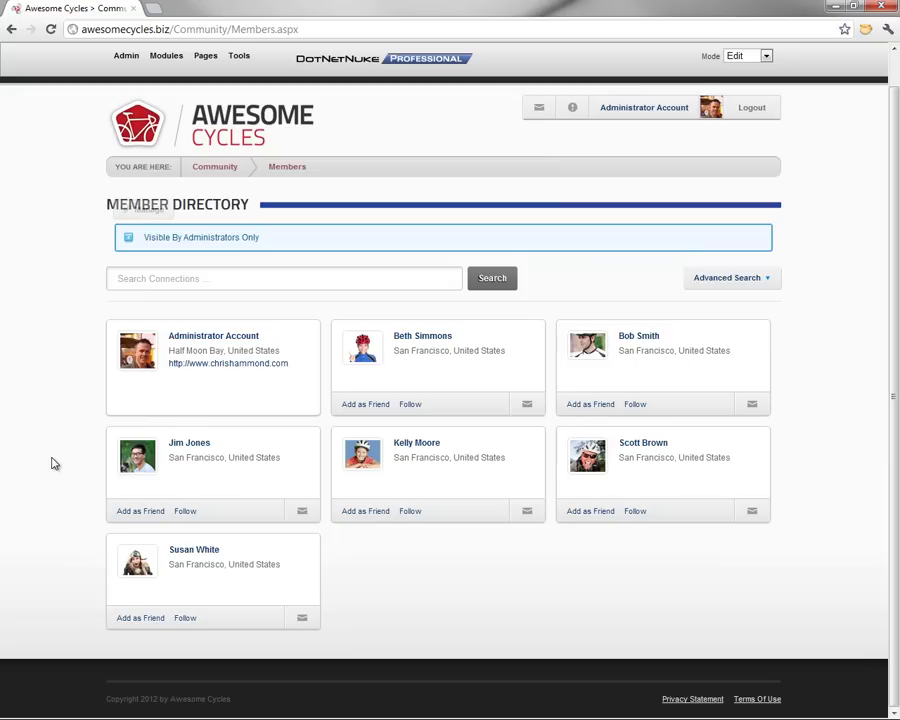
{"action": "mouse_move", "coordinate": [153, 408]}
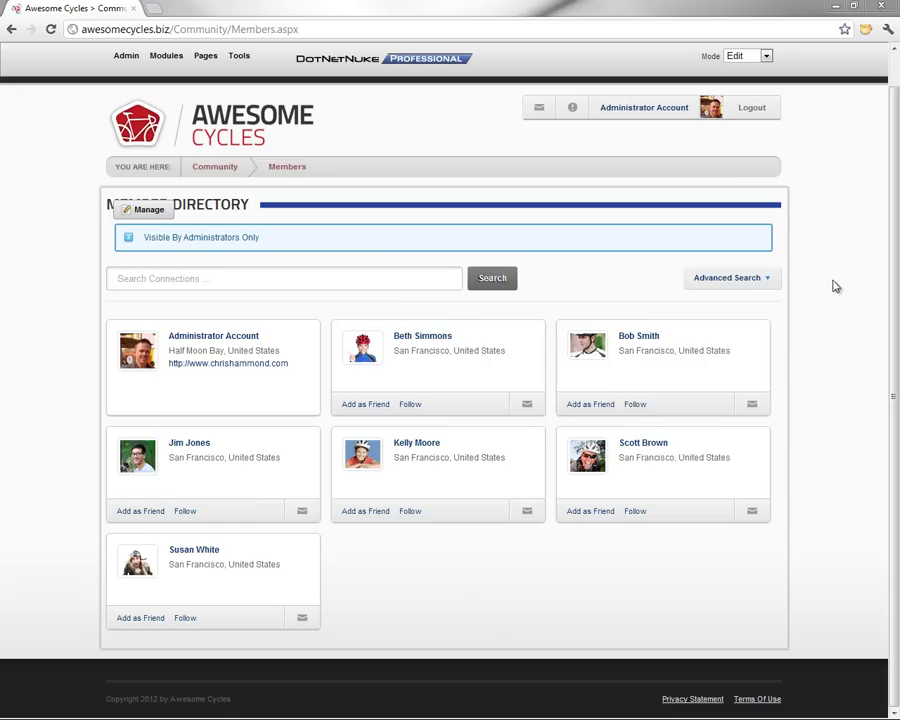
{"action": "left_click", "coordinate": [774, 281]}
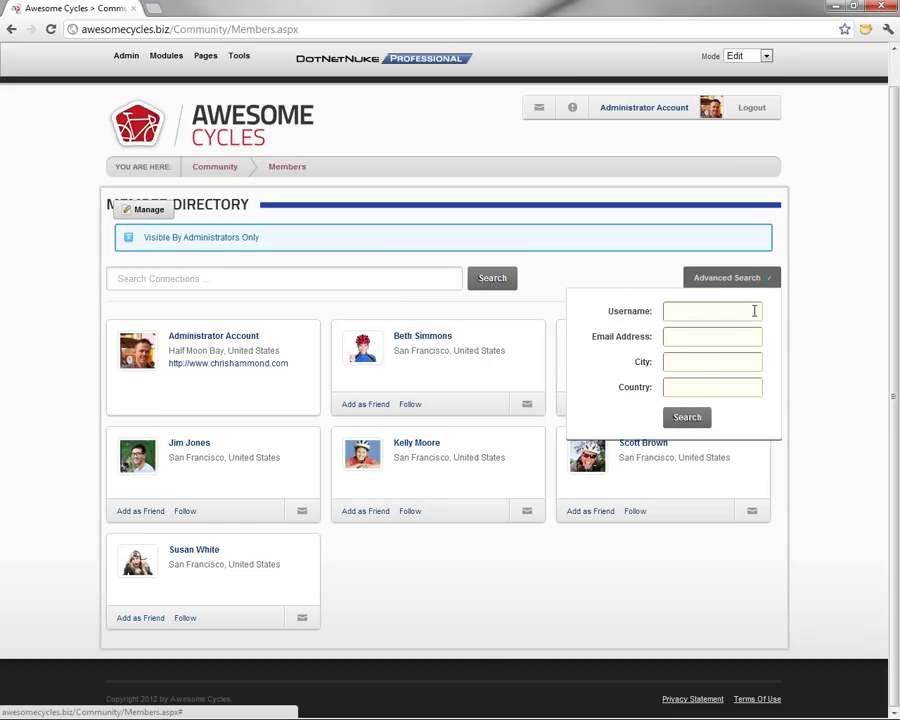
{"action": "left_click", "coordinate": [770, 287]}
{"action": "left_click", "coordinate": [770, 284]}
{"action": "left_click", "coordinate": [707, 311]}
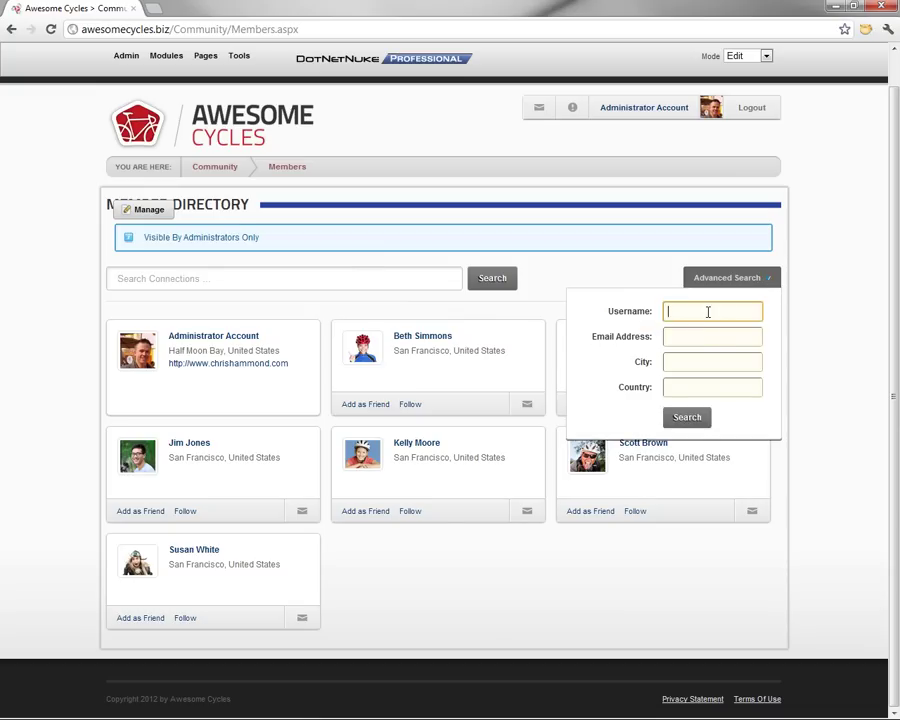
{"action": "left_click", "coordinate": [699, 336]}
{"action": "left_click", "coordinate": [695, 360]}
{"action": "left_click", "coordinate": [695, 390]}
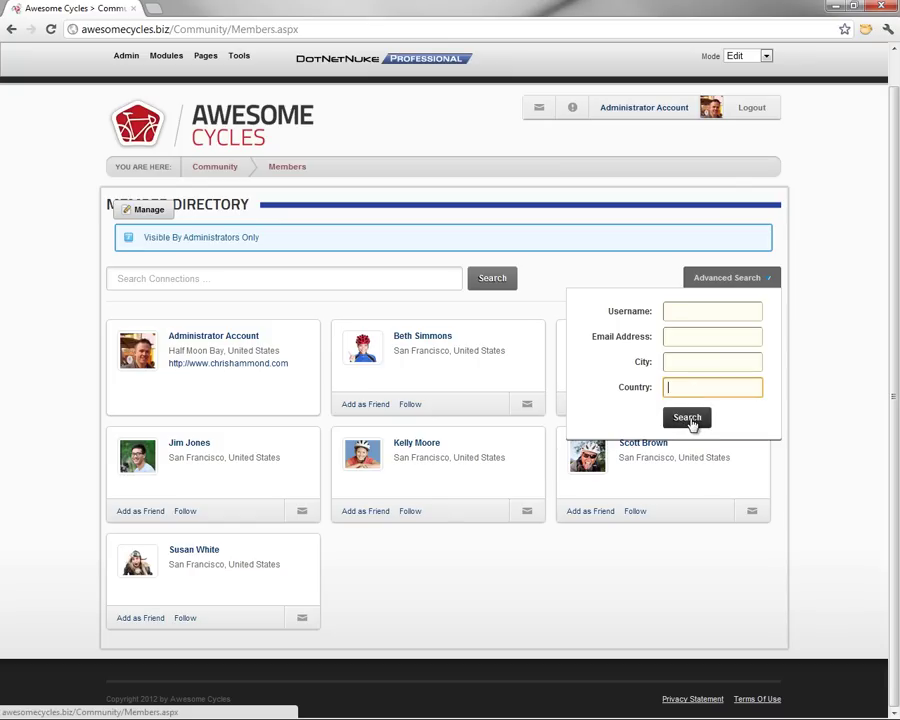
{"action": "left_click", "coordinate": [690, 420]}
{"action": "left_click_drag", "start_coordinate": [558, 573], "coordinate": [545, 577]}
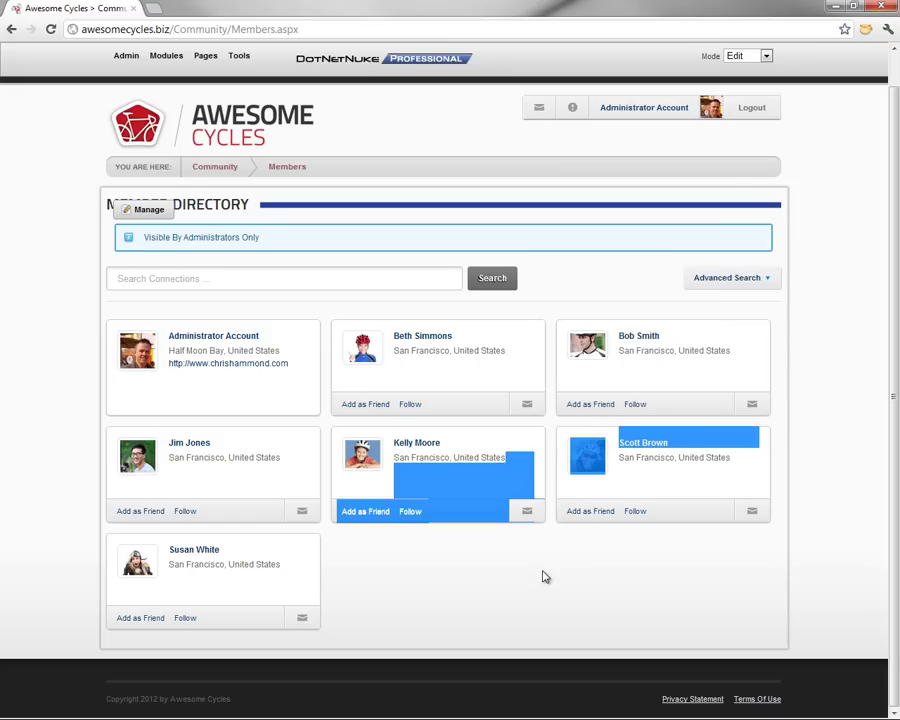
{"action": "left_click", "coordinate": [540, 583]}
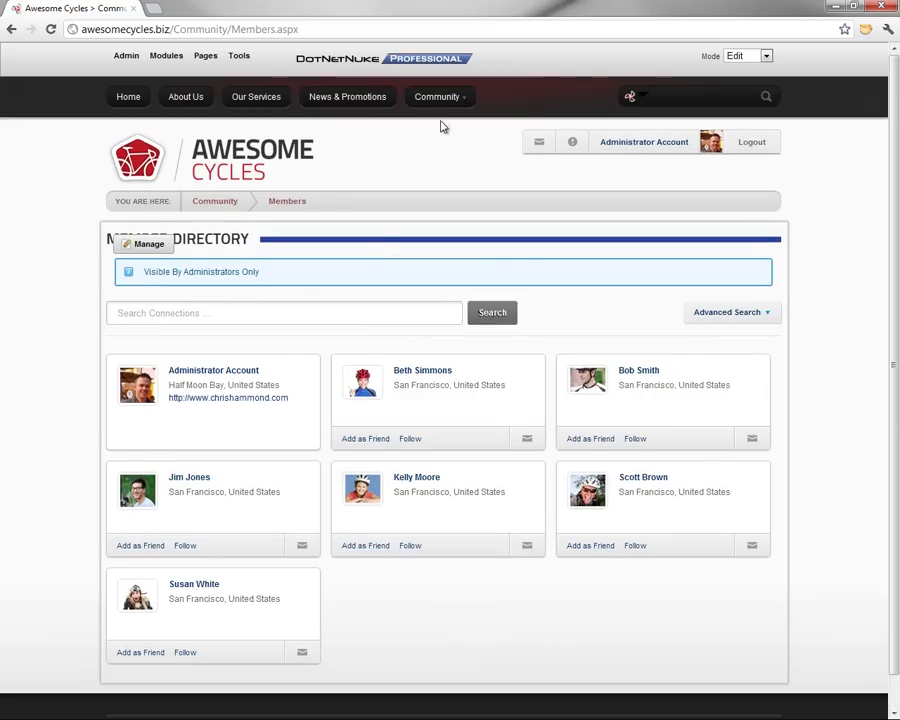
Return to the Community page from the navigation bar
{"action": "mouse_move", "coordinate": [452, 102]}
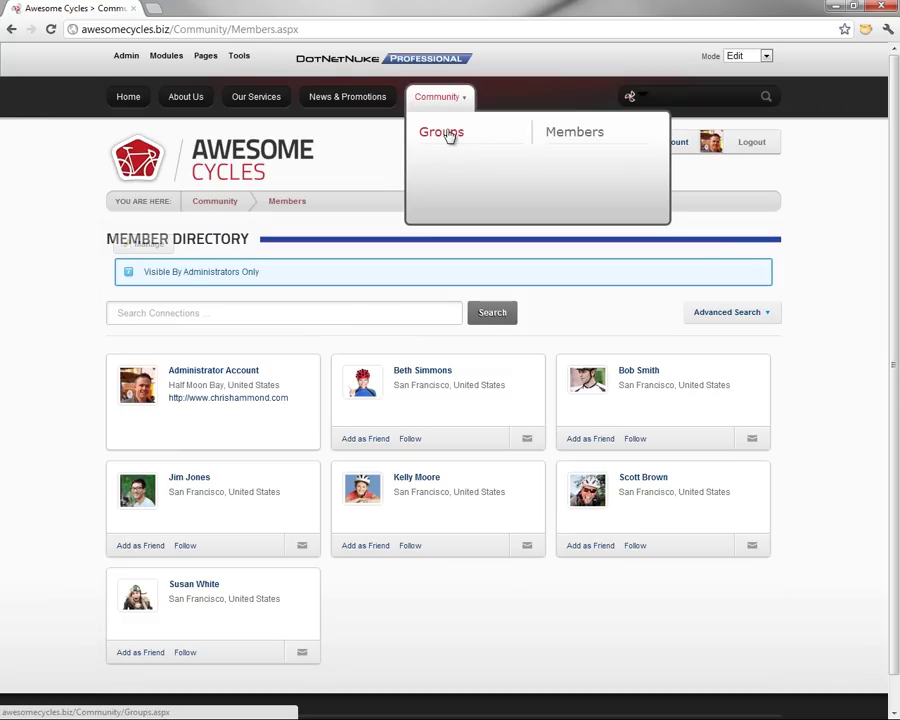
{"action": "left_click", "coordinate": [438, 98]}
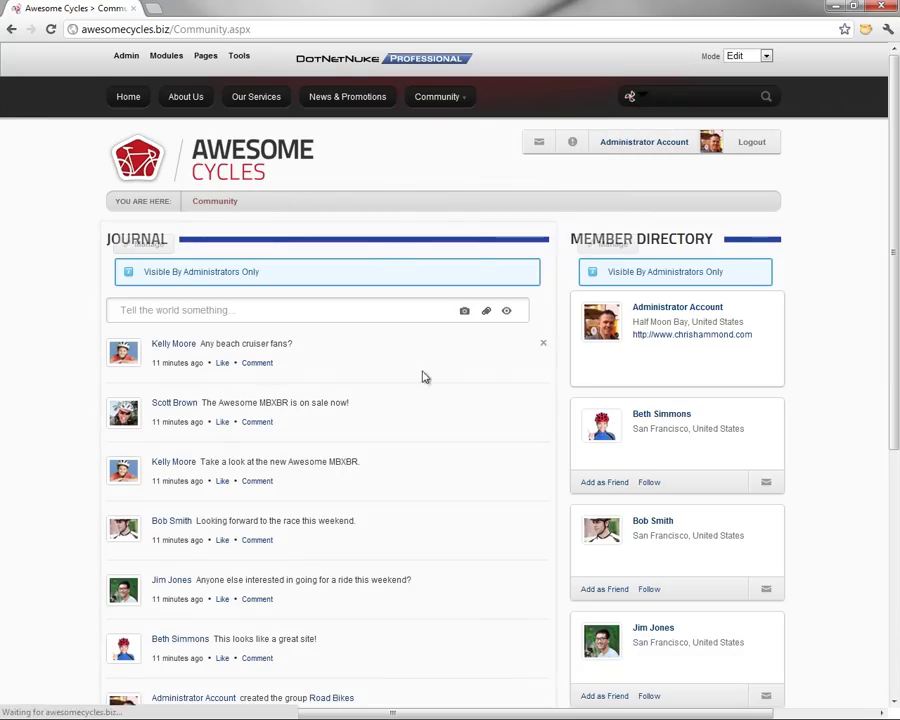